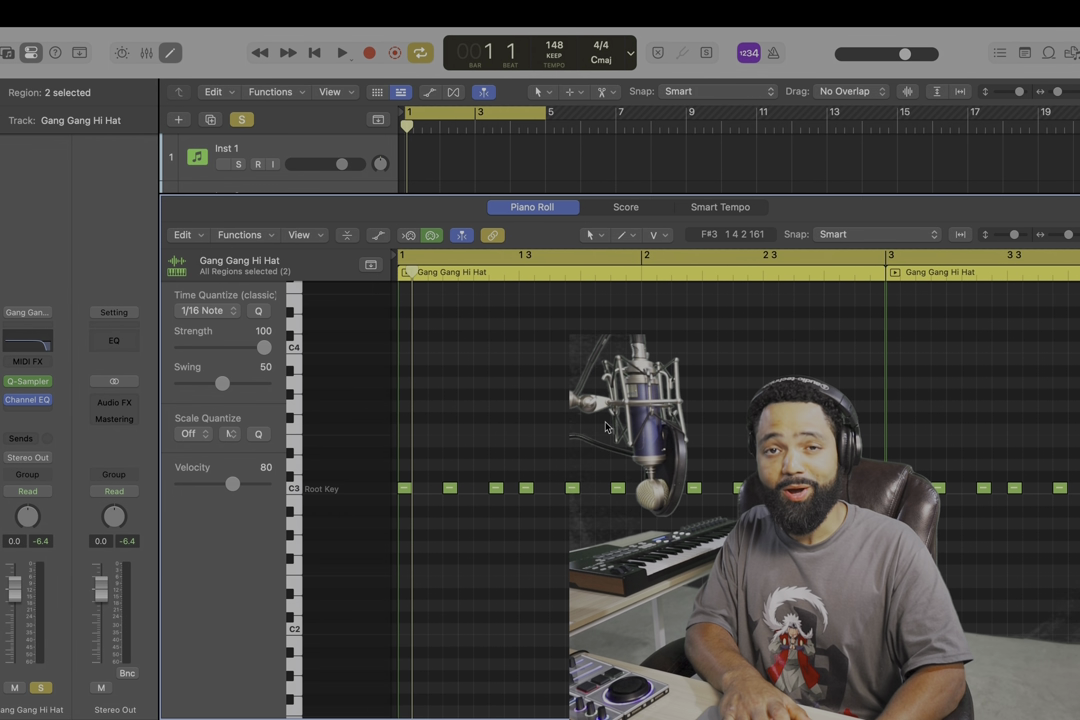
Play the hi-hat pattern, bring in the Drag Snare track as a soloed part, and examine its notes.
key(space)
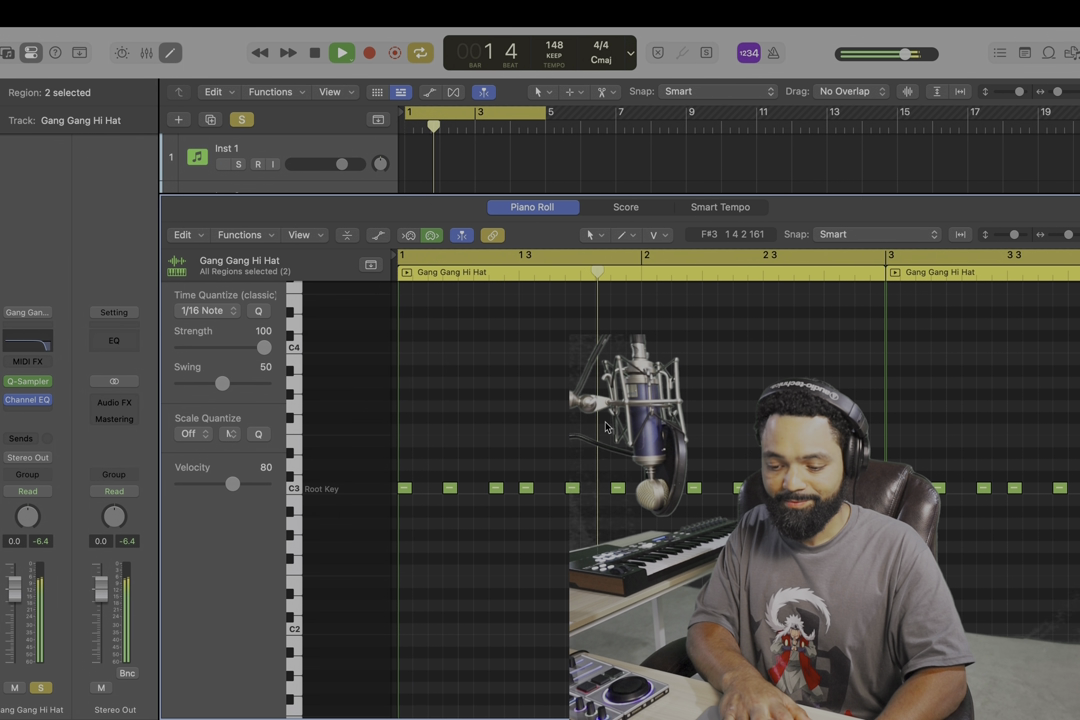
key(p)
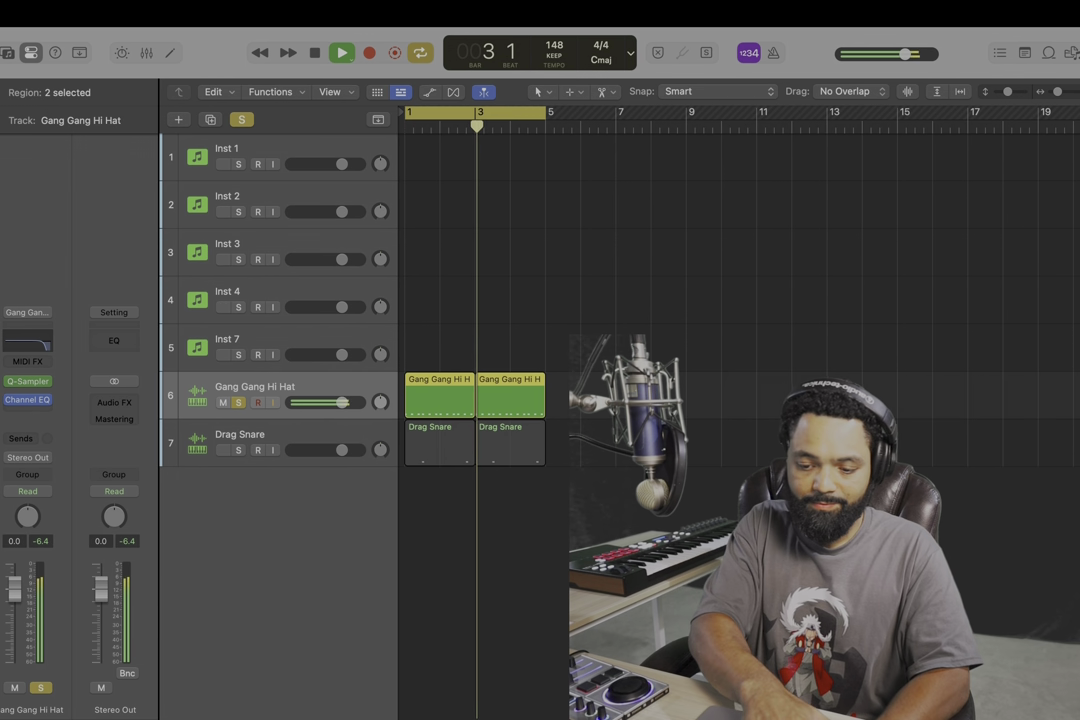
click(239, 450)
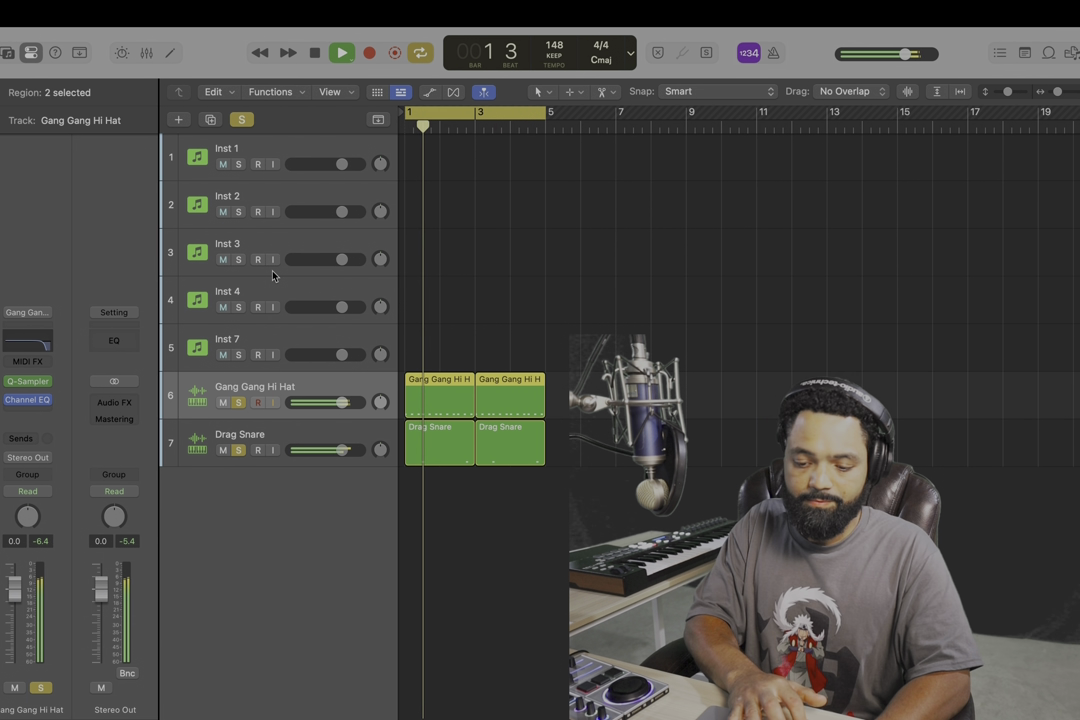
double_click(451, 446)
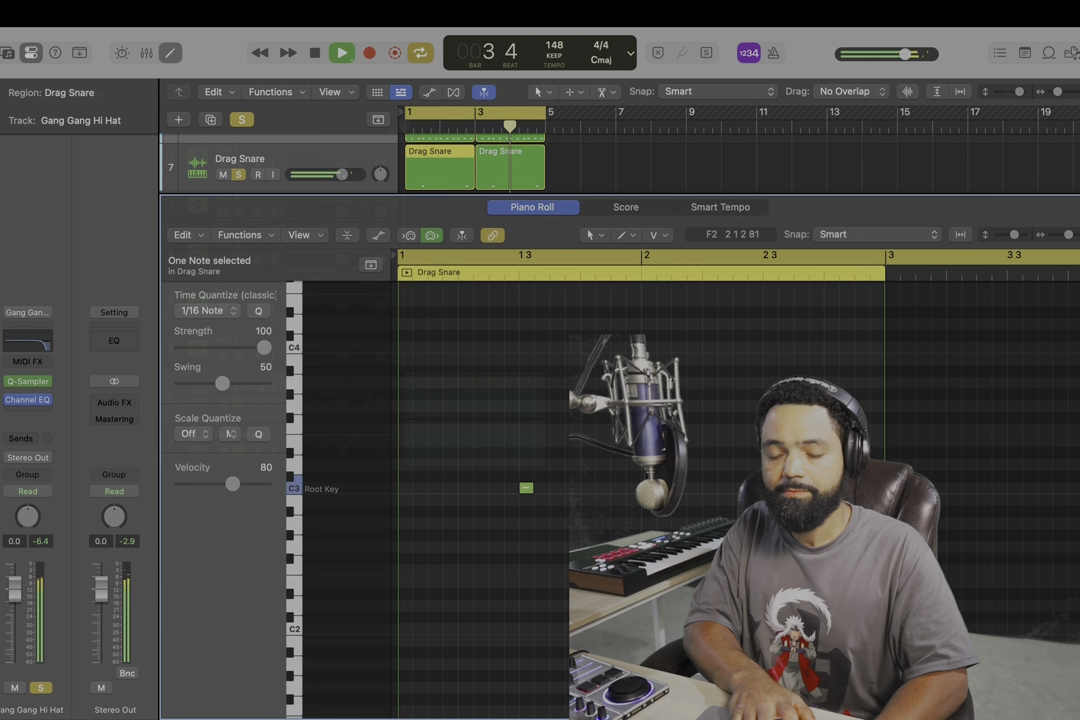
key(p)
key(space)
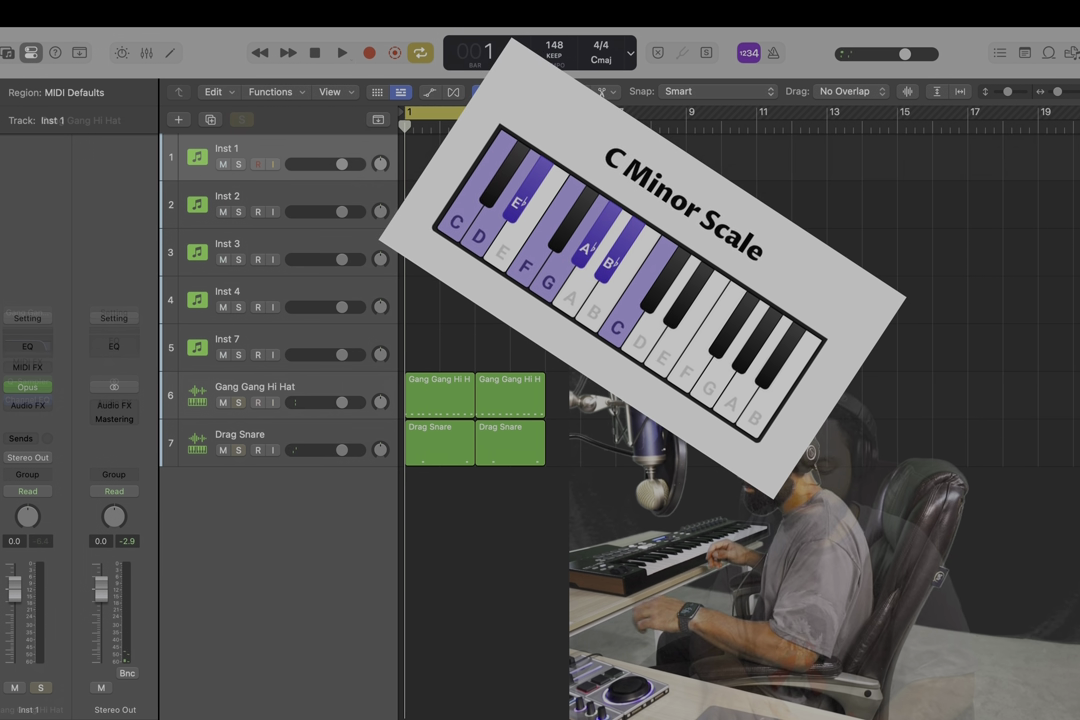
Record MIDI parts over the drum loop on the Inst 1 and Inst 3 tracks, auditioning the layered loop in between.
key(r)
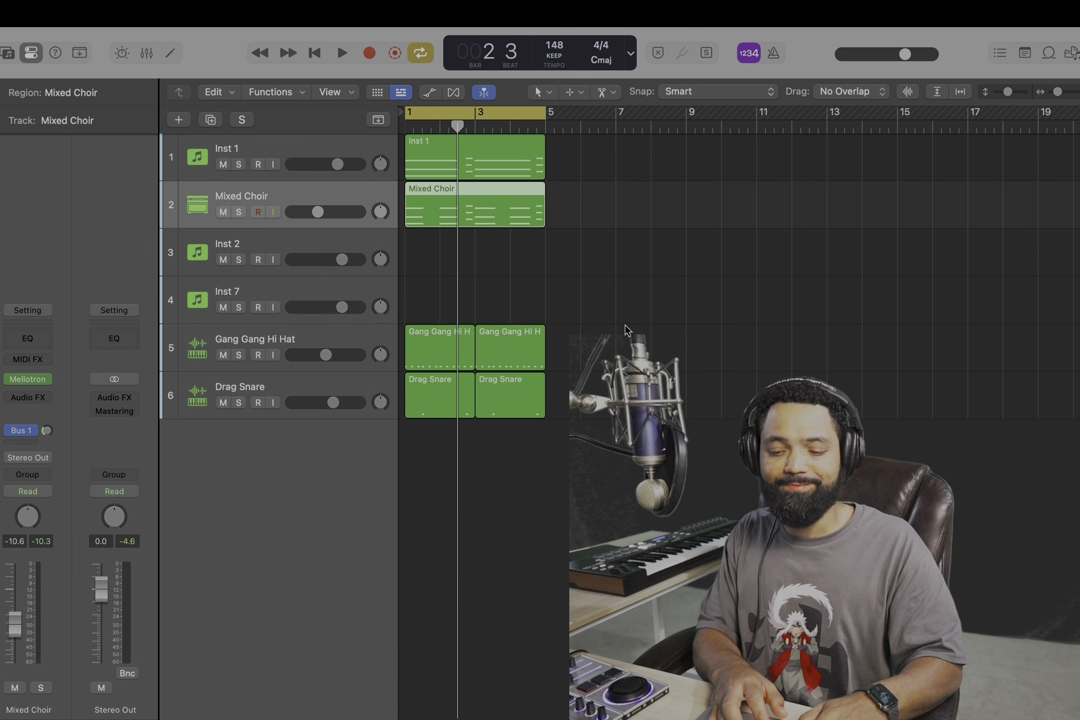
key(space)
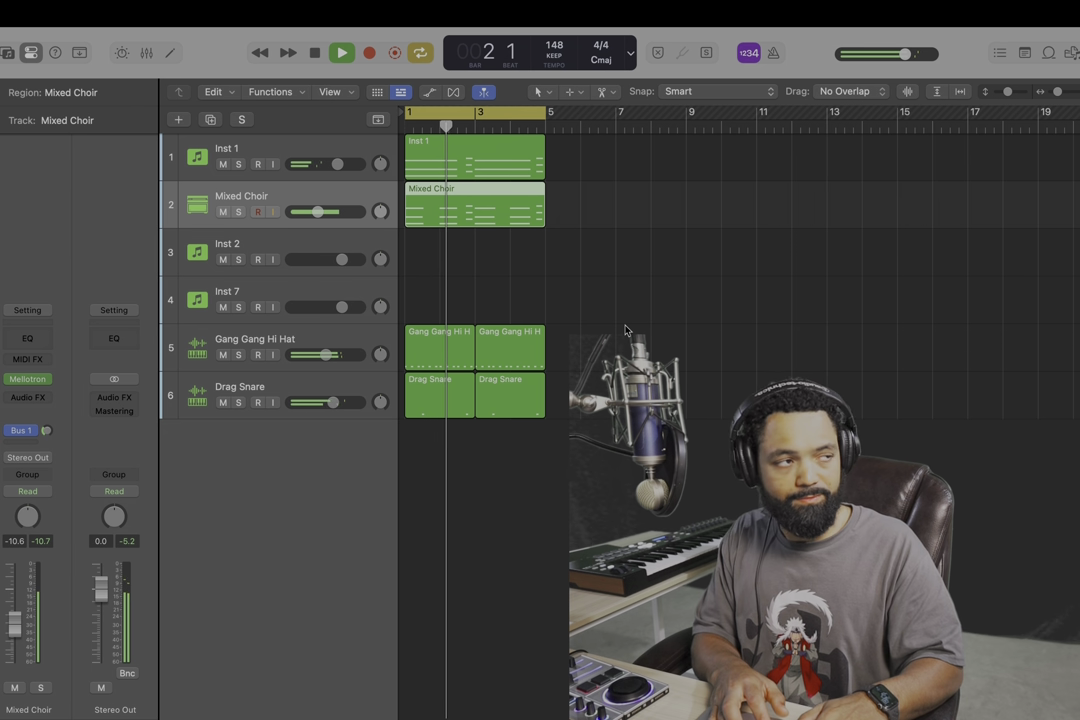
key(space)
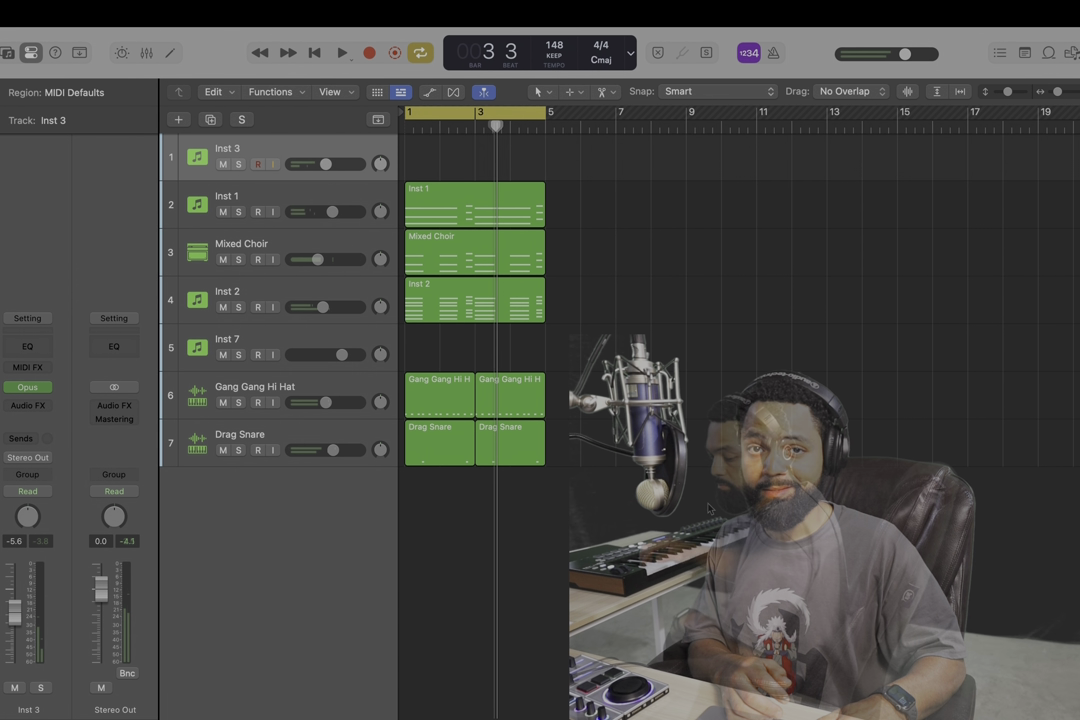
key(r)
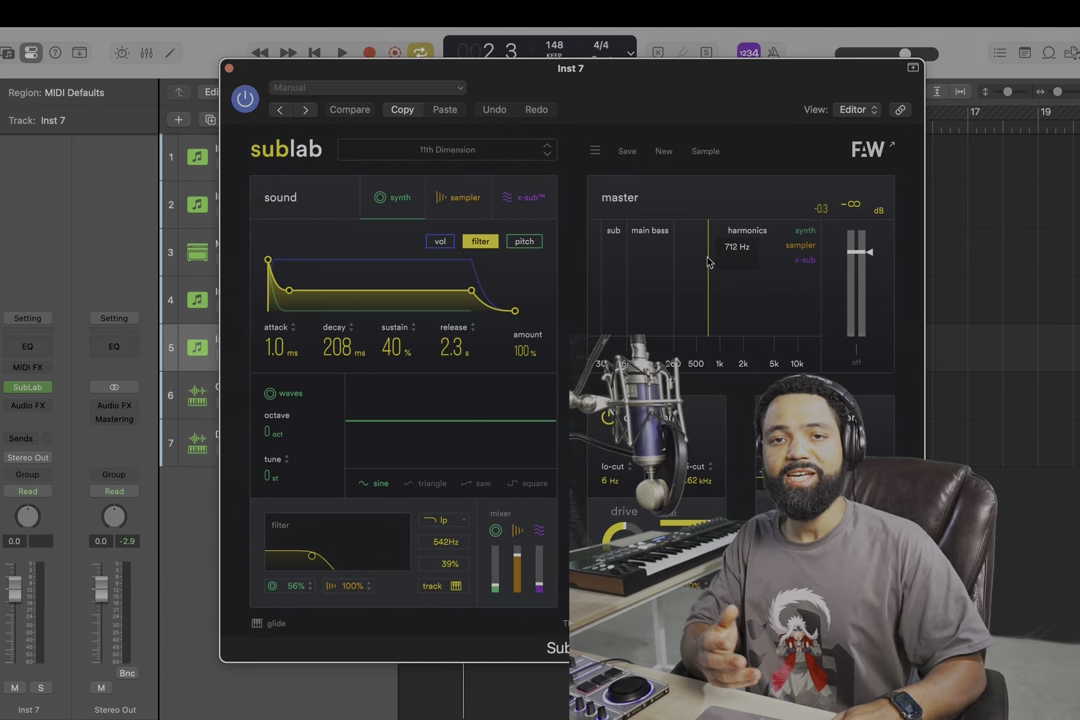
Load the 808 Smoke preset in the SubLab instrument on the Inst 7 track.
click(445, 155)
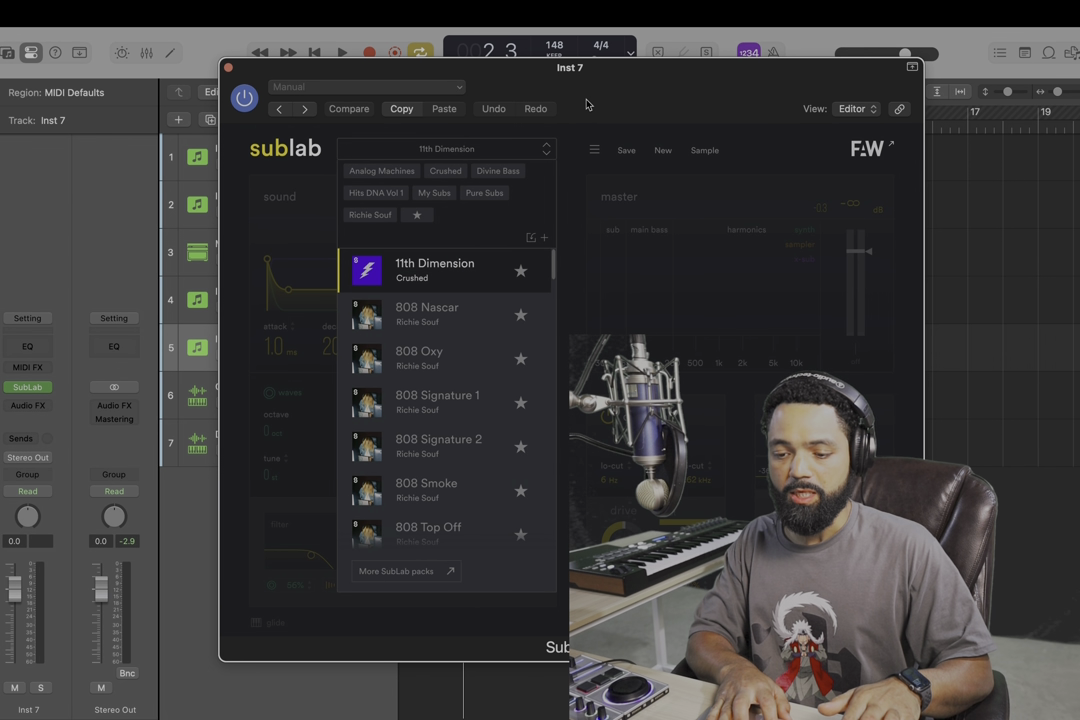
click(461, 142)
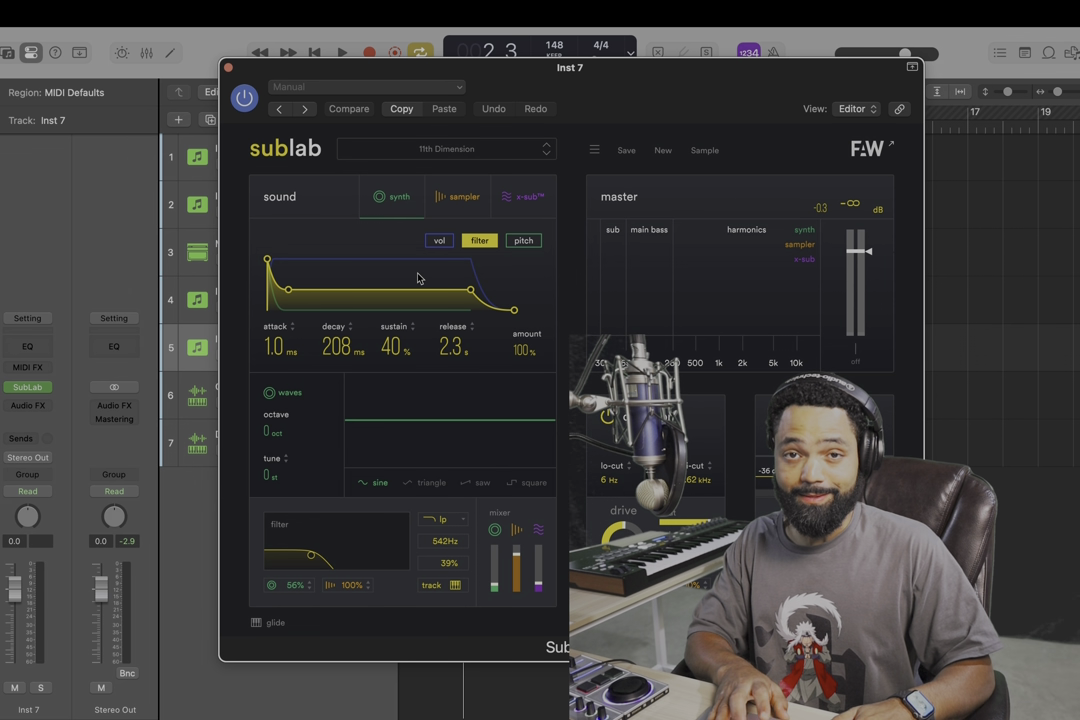
click(440, 148)
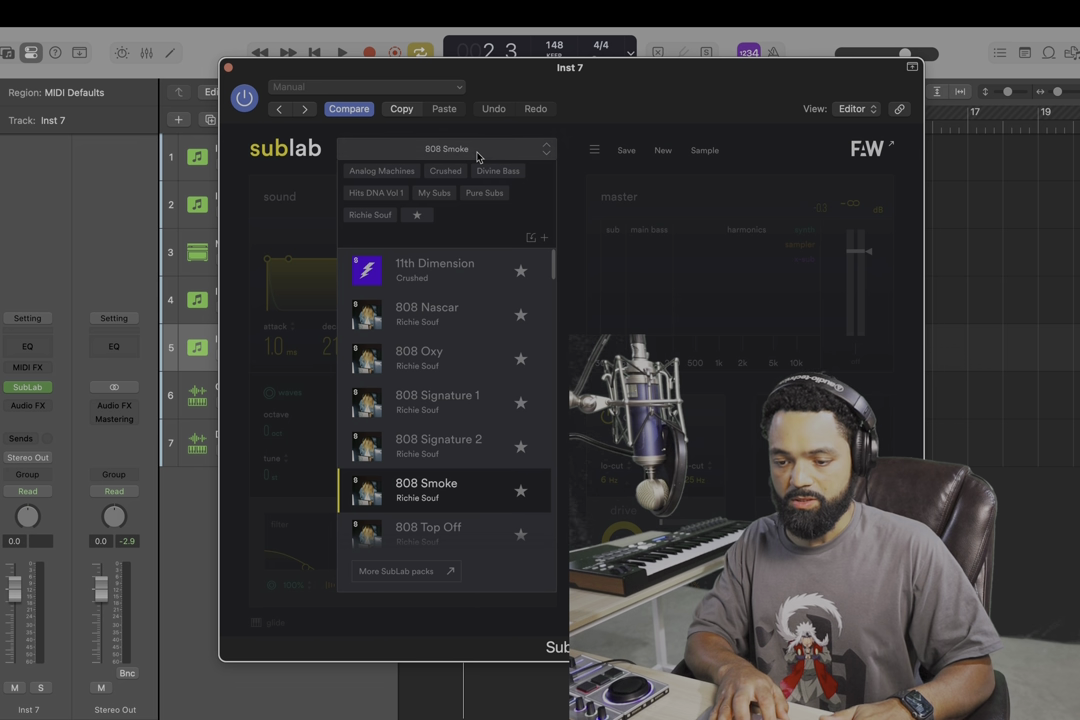
click(478, 152)
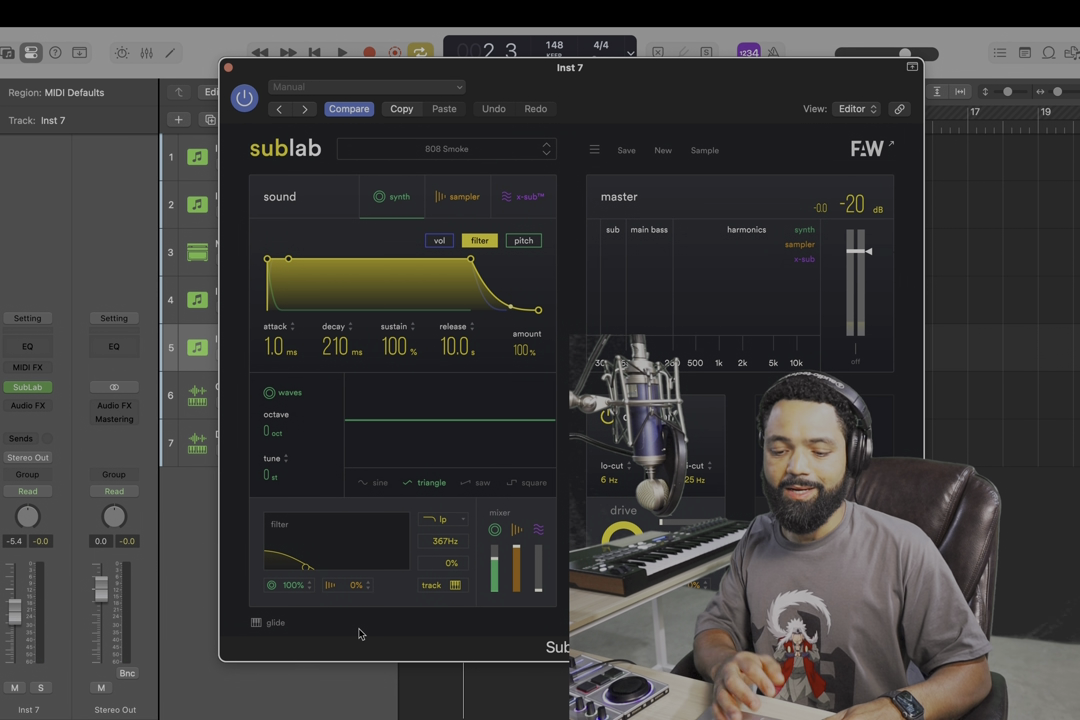
Turn on legato in SubLab's glide settings and choose a tempo-synced glide time.
click(256, 623)
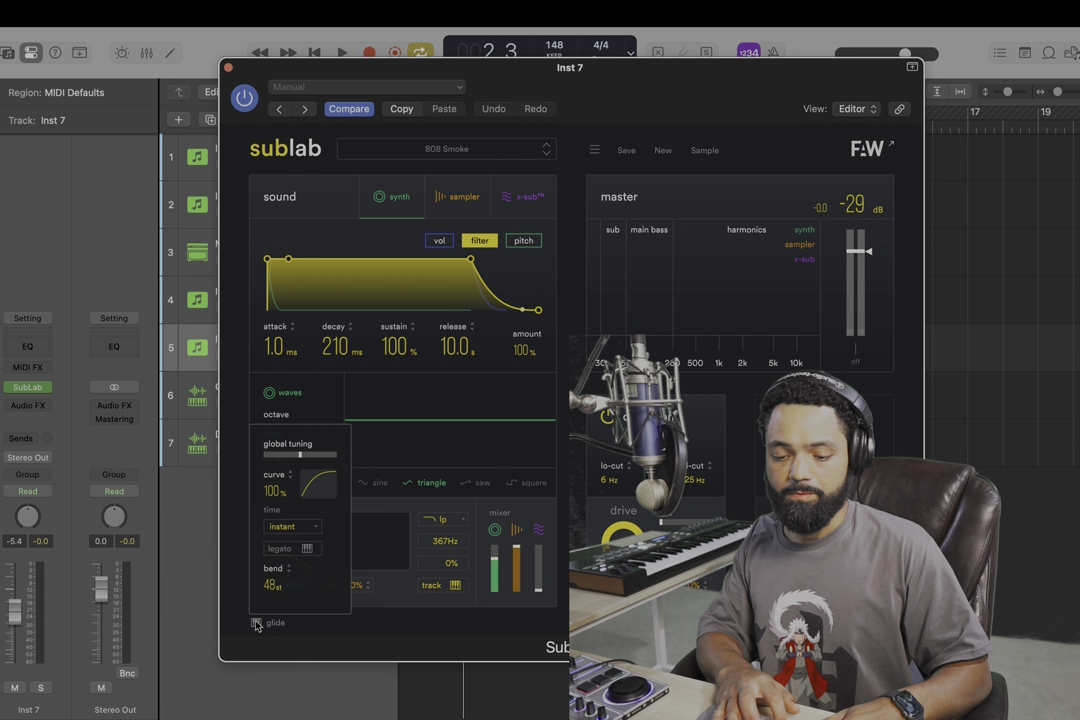
click(300, 527)
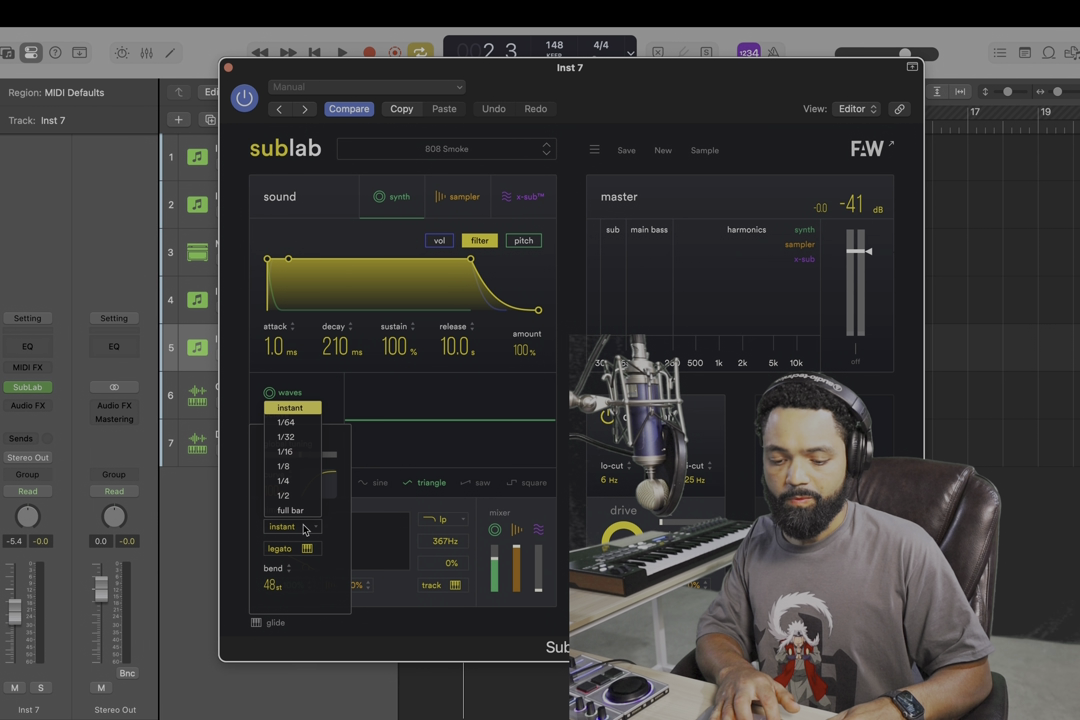
click(300, 459)
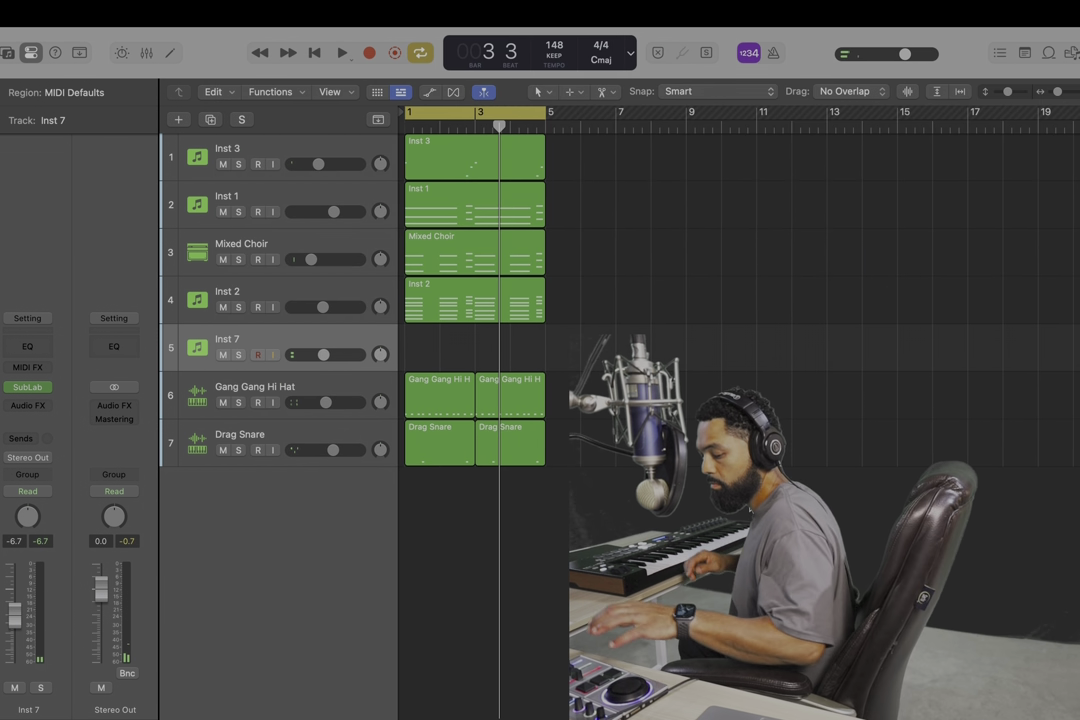
Record a bass line on the Inst 7 track and play it back.
key(r)
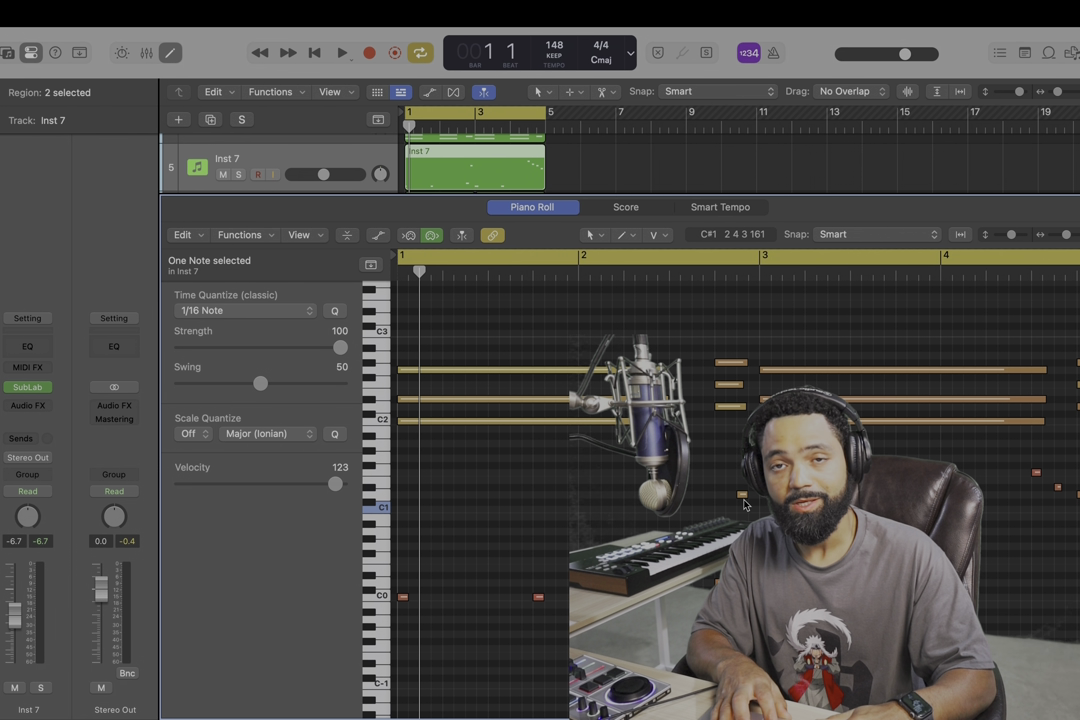
key(space)
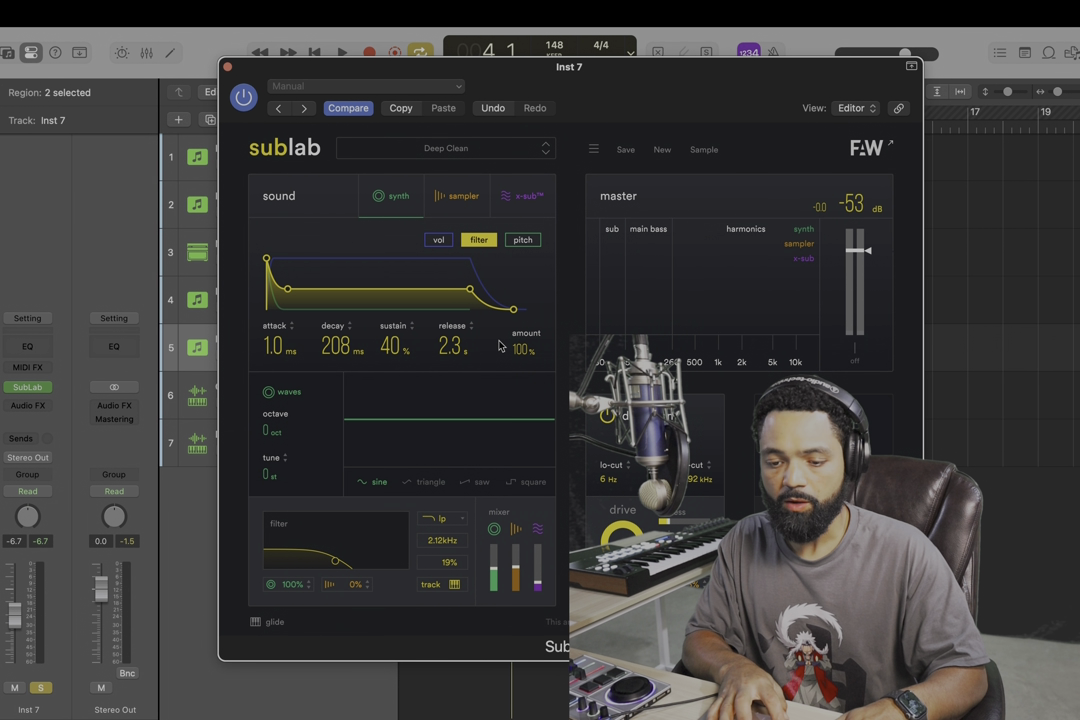
Play the soloed bass with the Deep Clean preset and raise SubLab's compress amount.
key(space)
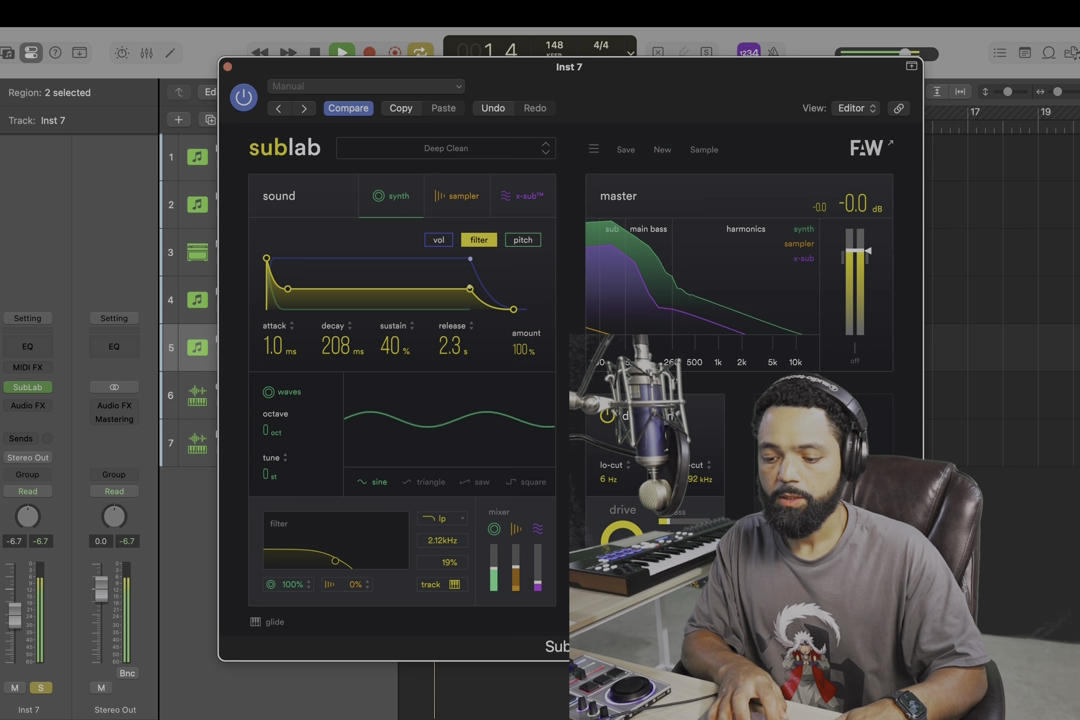
drag(669, 523, 707, 520)
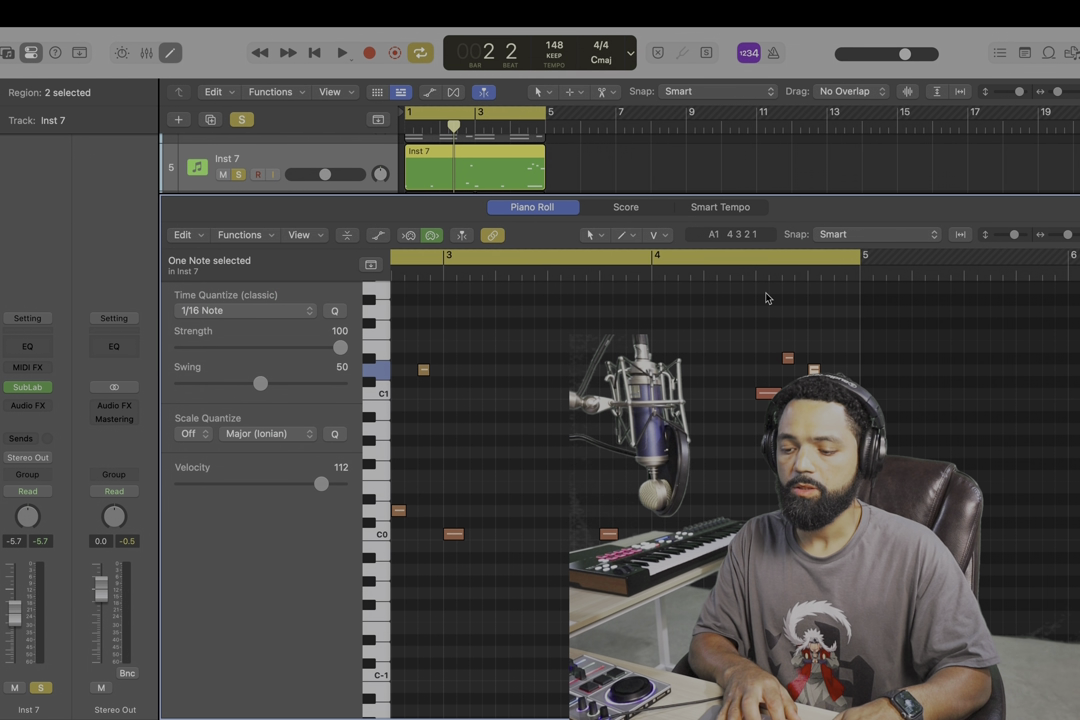
Unsolo the Inst 7 bass, play it with the full loop, and nudge its track volume up slightly.
key(s)
key(space)
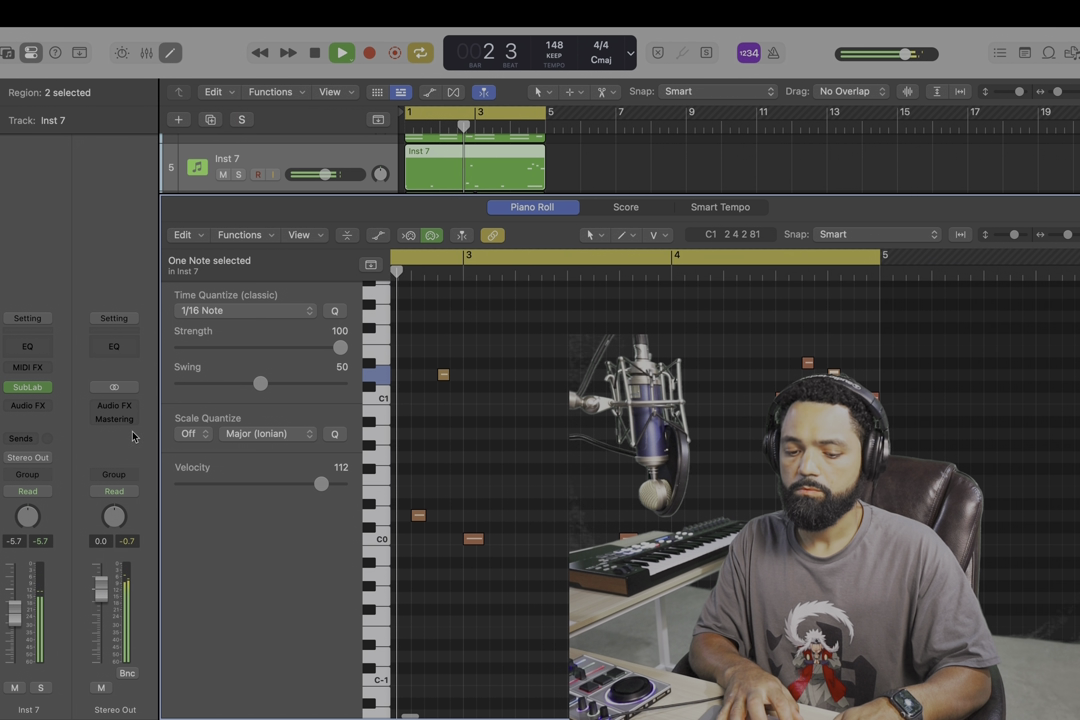
key(e)
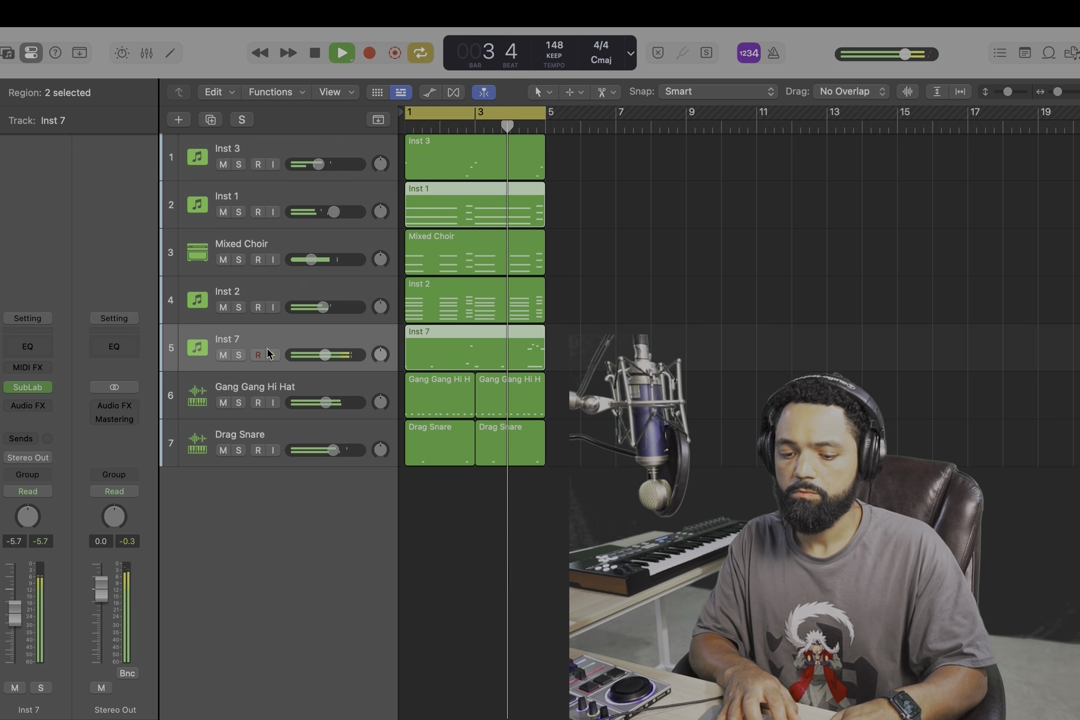
drag(325, 354, 326, 354)
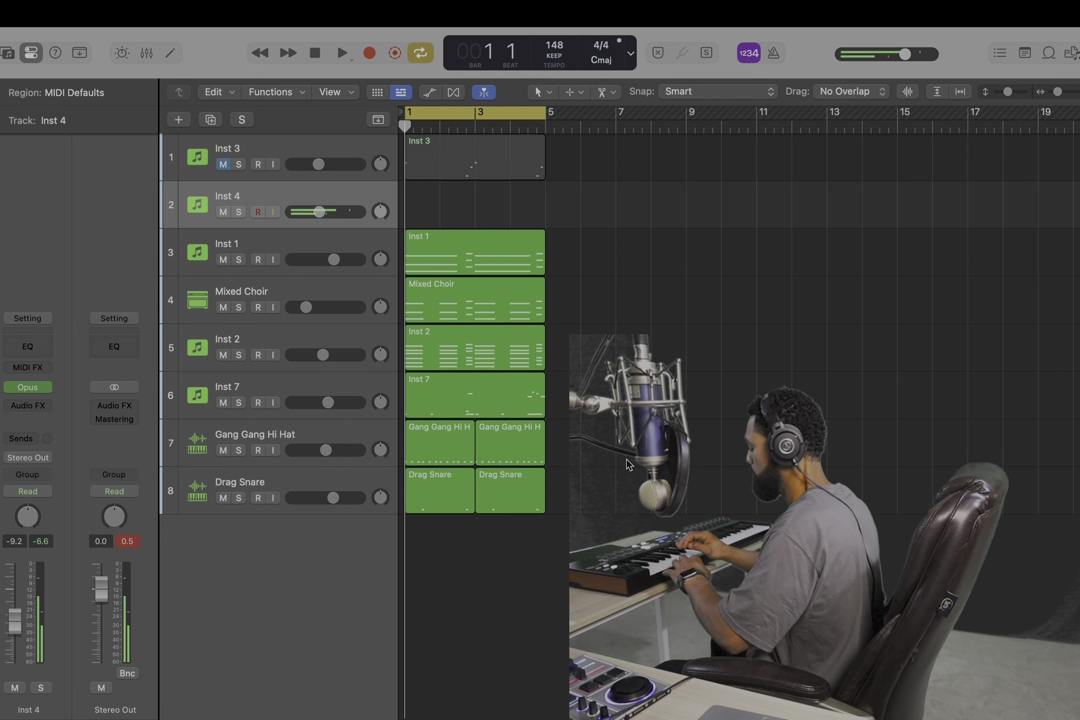
Record a melody on the Inst 4 track and play its notes back with the loop.
key(r)
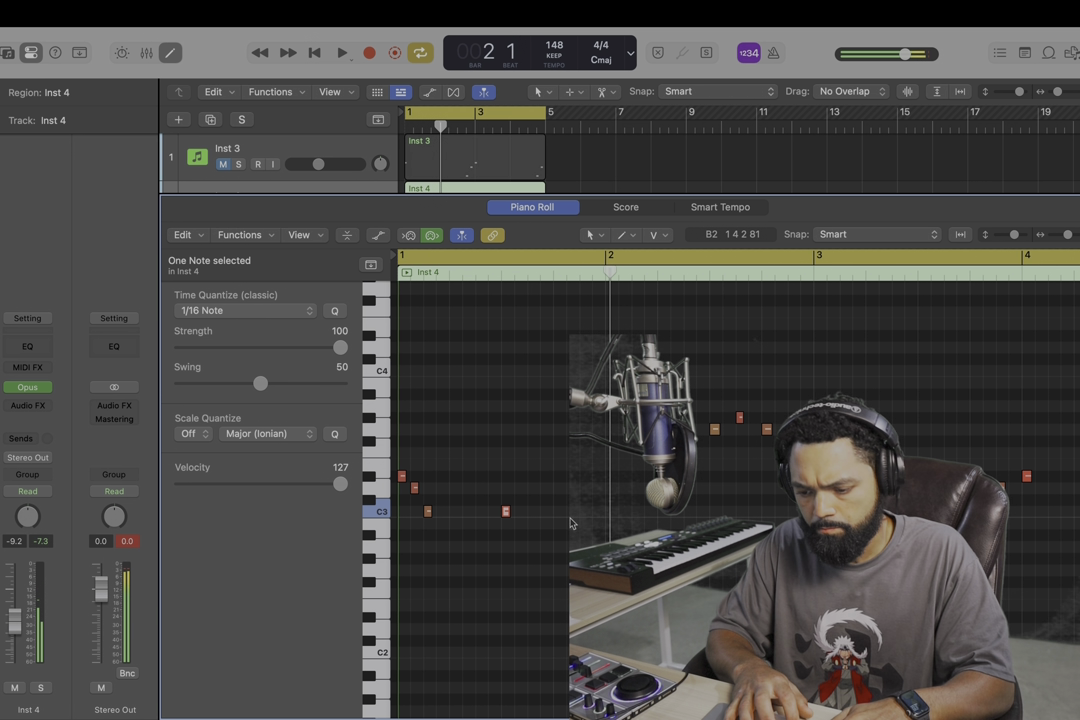
key(space)
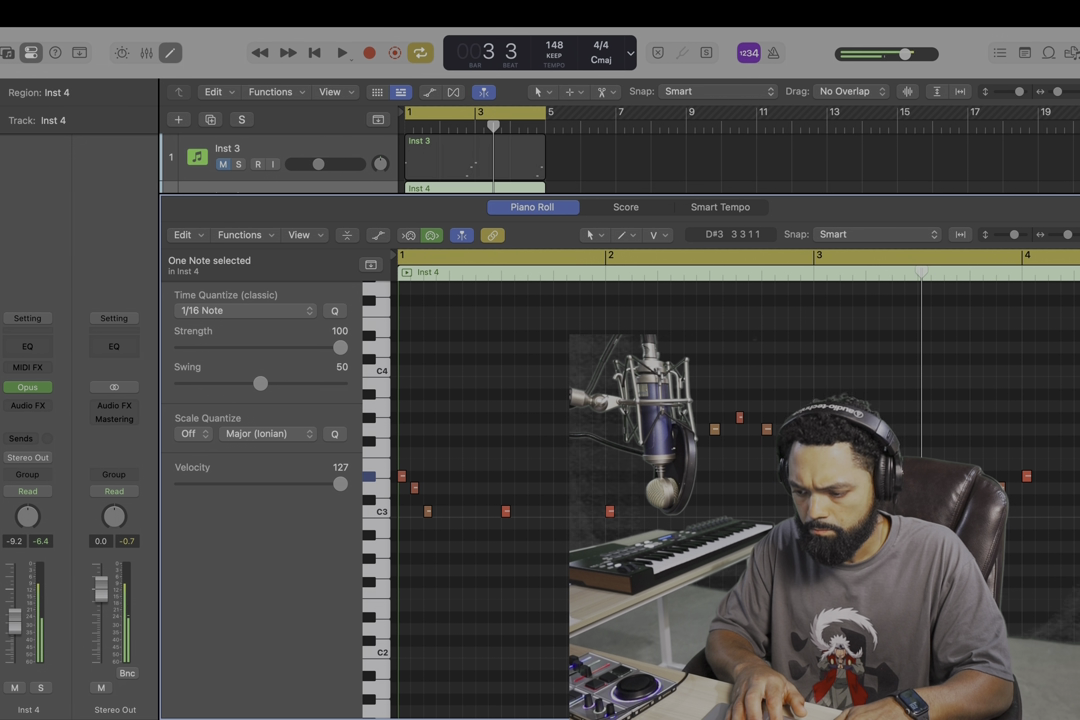
key(space)
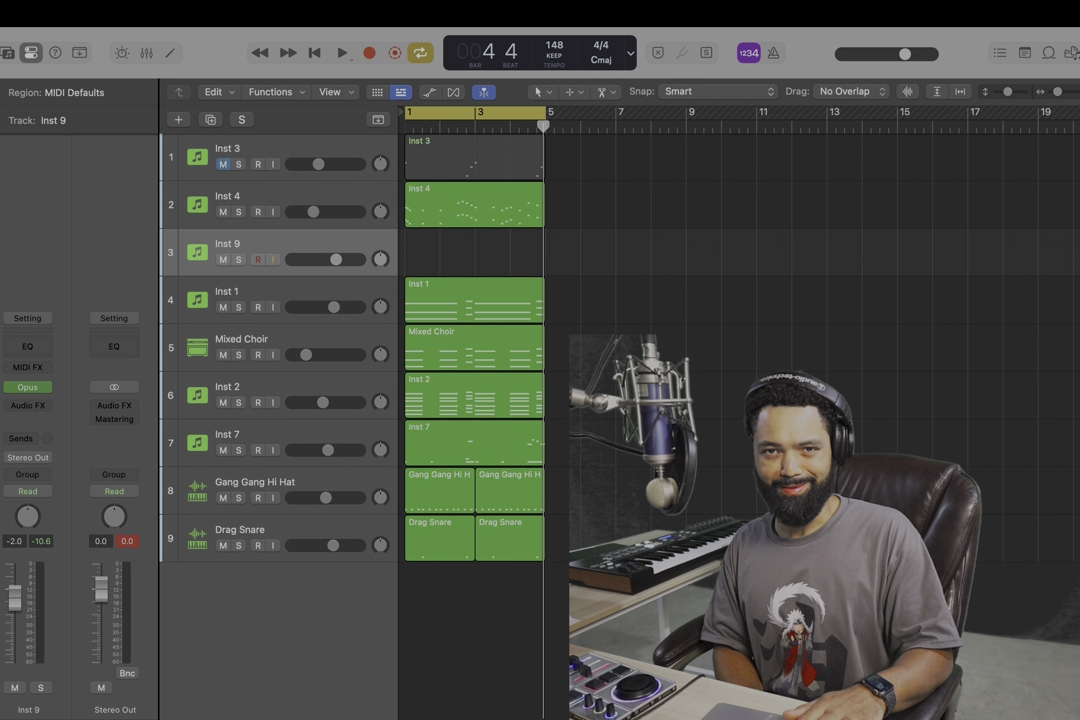
Rehearse a part over the loop and record it on the Inst 9 track.
key(space)
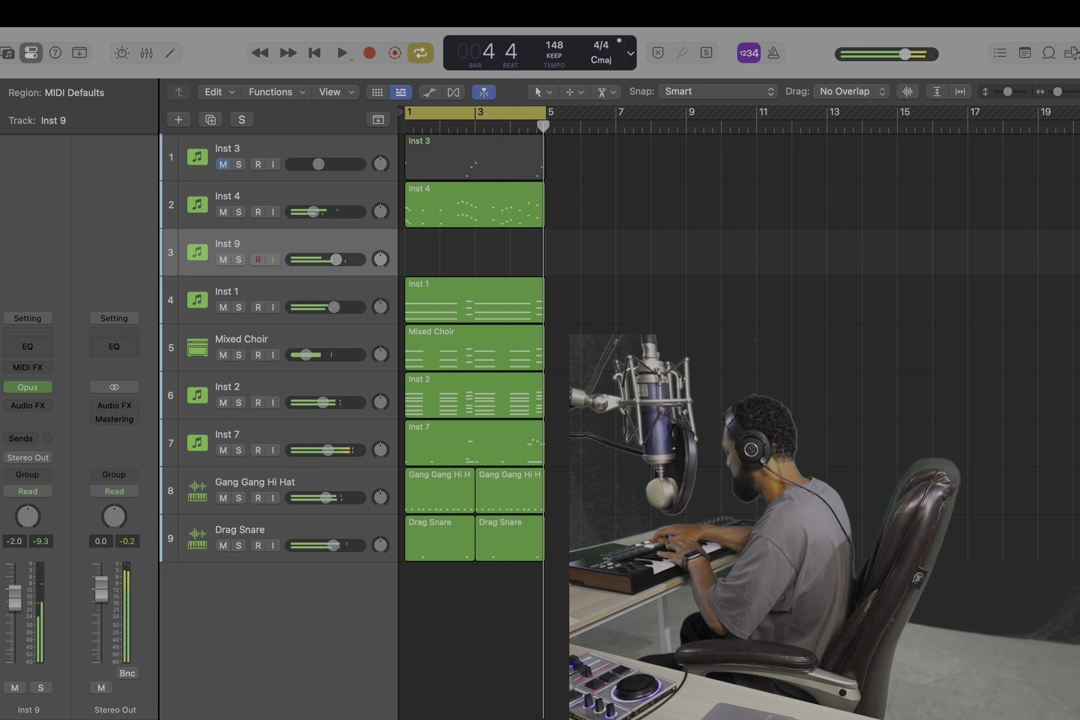
key(space)
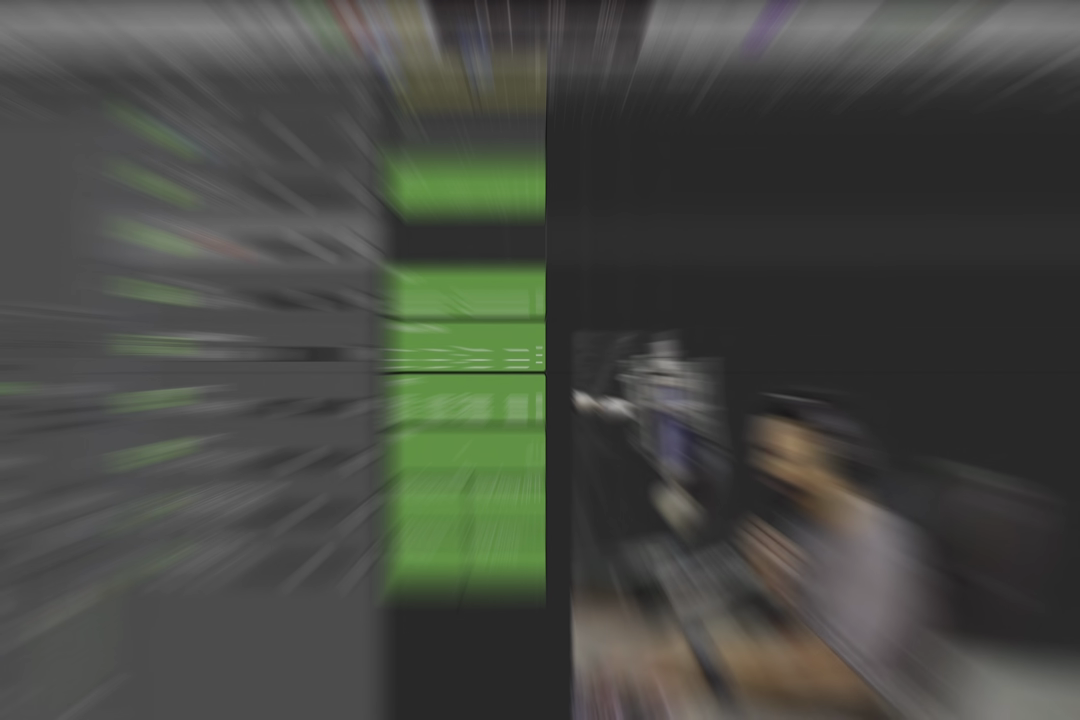
key(r)
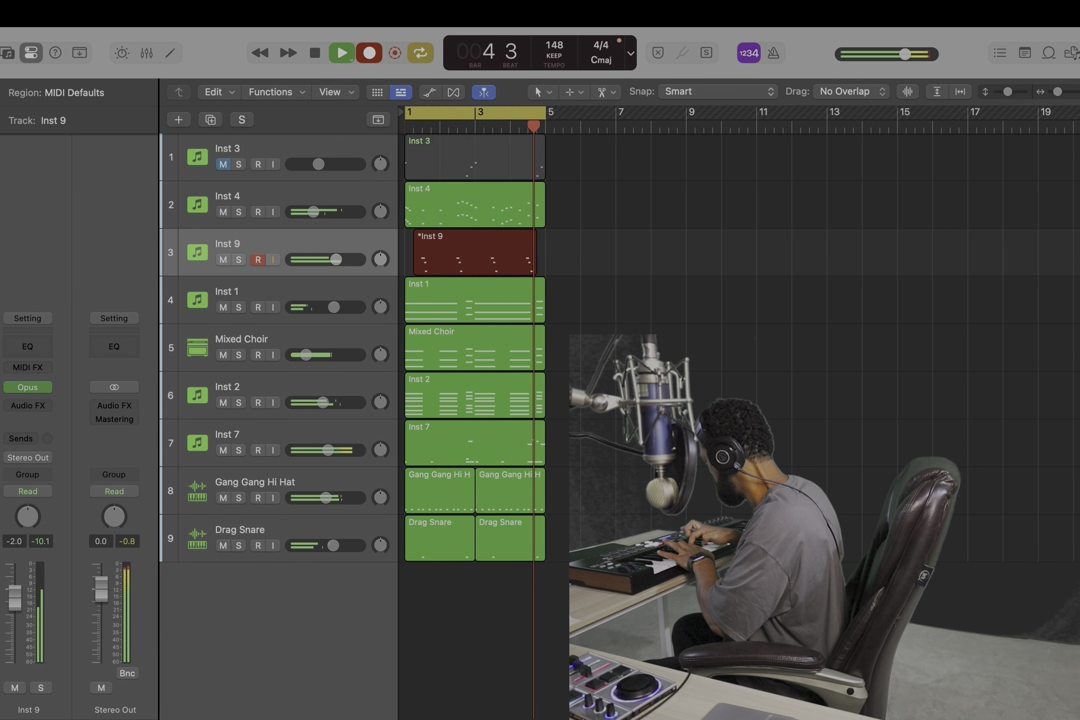
key(space)
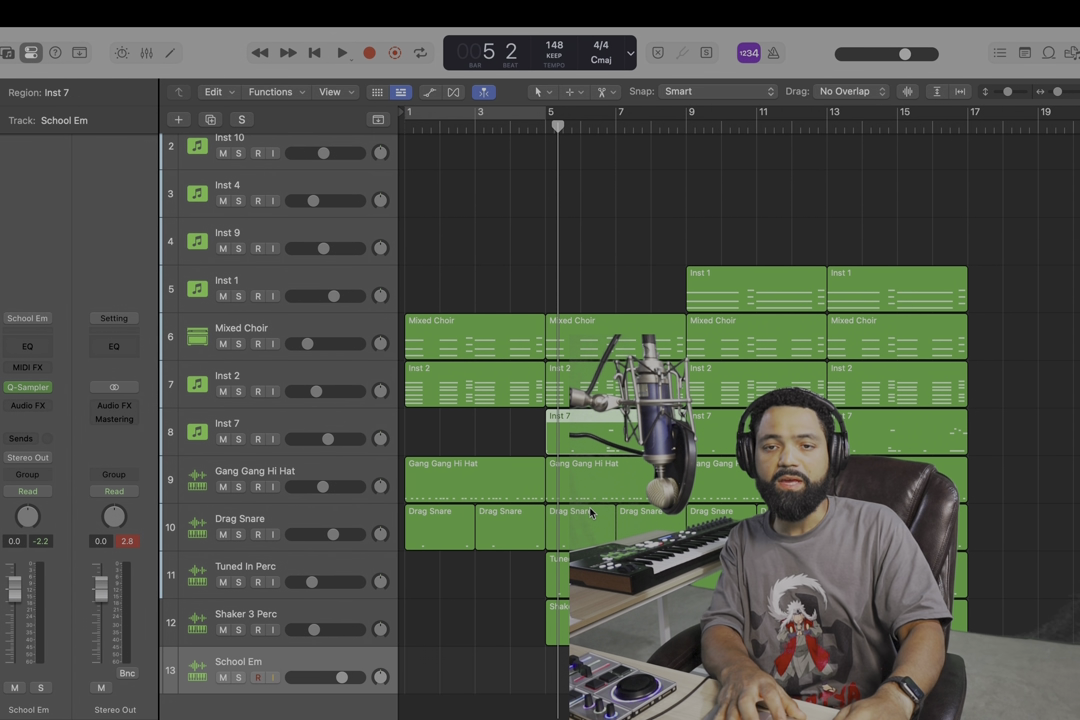
Copy the Inst 7 region at bar 5 onto the School Em track and play bars 5 to 9 with the kick layers.
drag(590, 440, 580, 670)
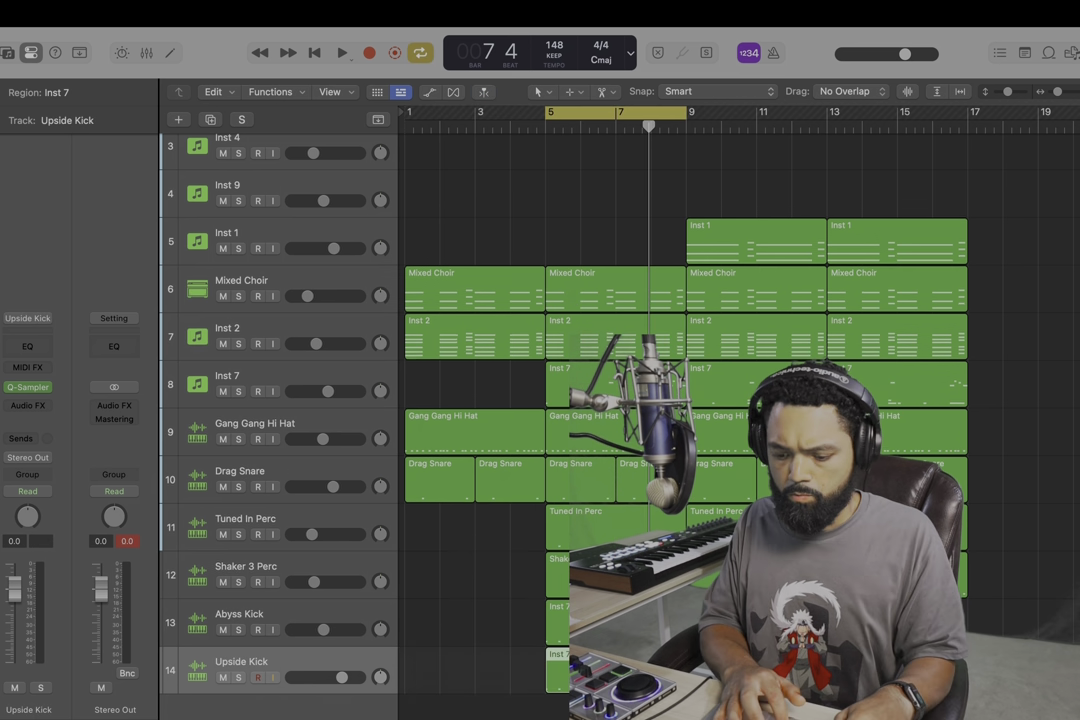
key(p)
key(space)
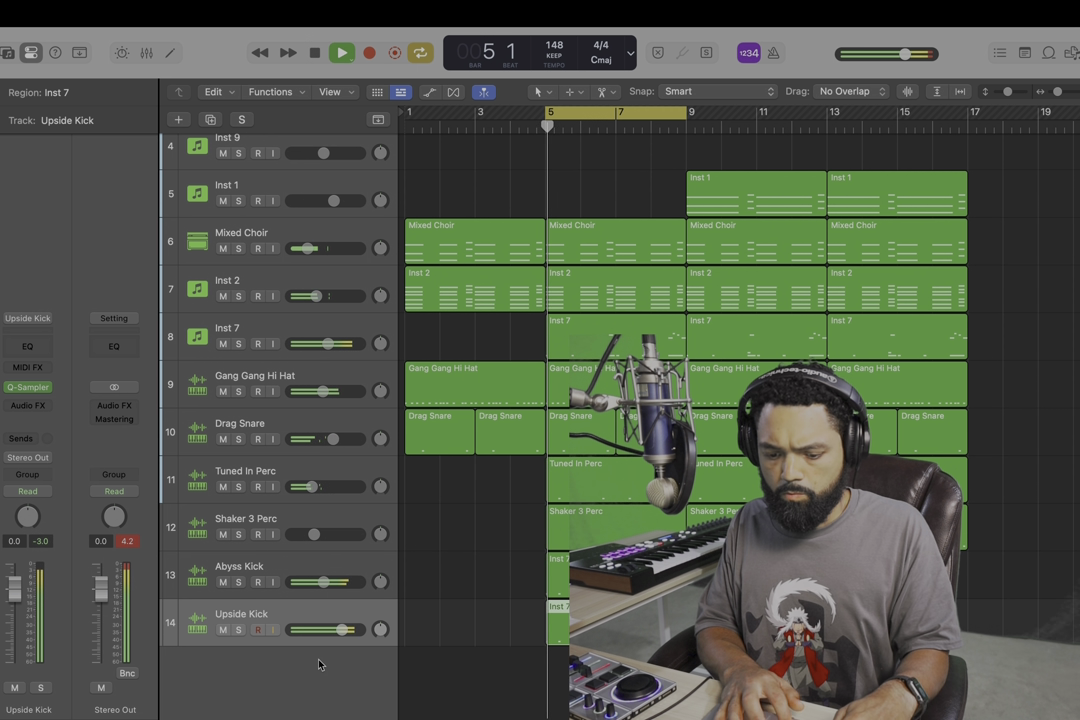
Solo the Abyss Kick and Upside Kick tracks and set the Upside Kick volume to -5.2 dB.
drag(342, 629, 293, 625)
click(238, 629)
click(238, 582)
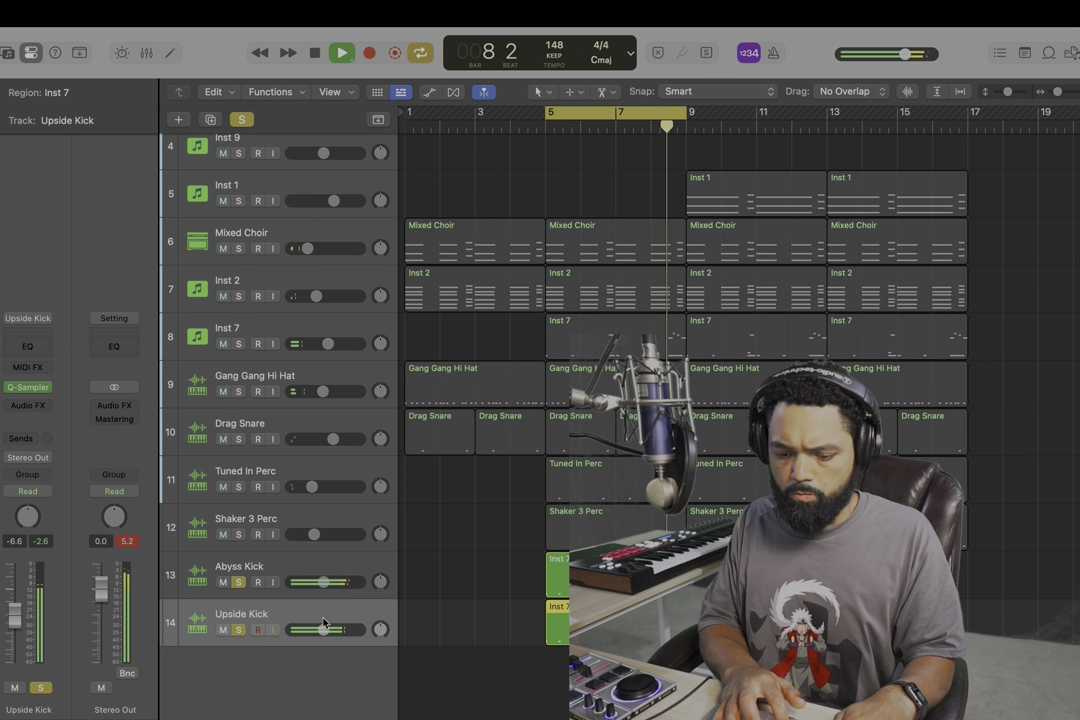
drag(323, 623, 327, 627)
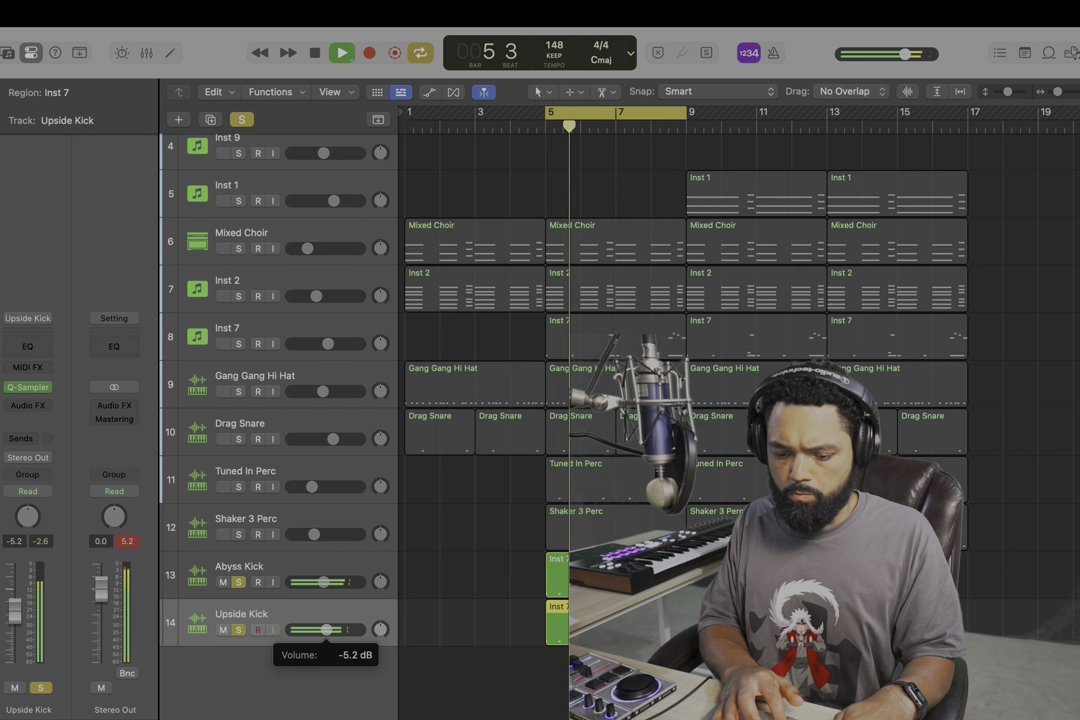